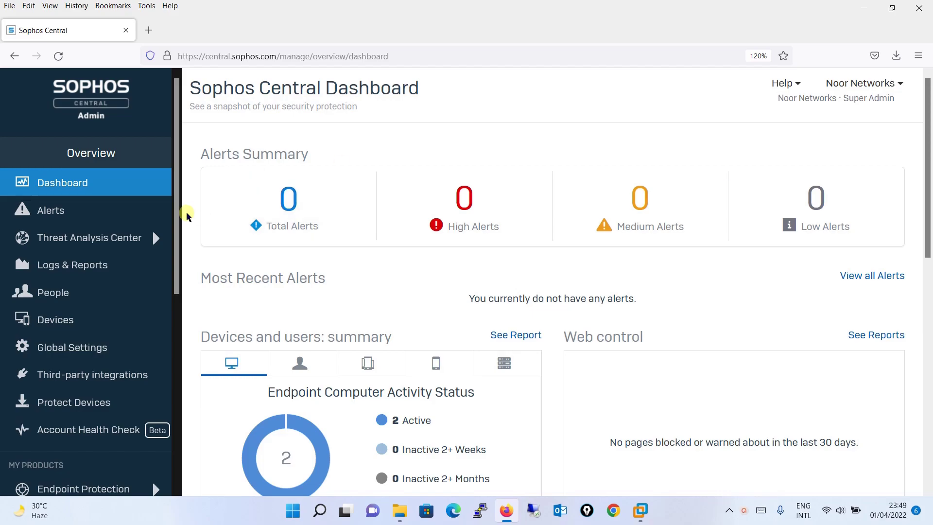
- Open the Base Policy - Threat Protection under the Endpoint Protection policies to review its assignment, and return to the policy list
{"action": "left_click_drag", "start_coordinate": [176, 213], "coordinate": [167, 283]}
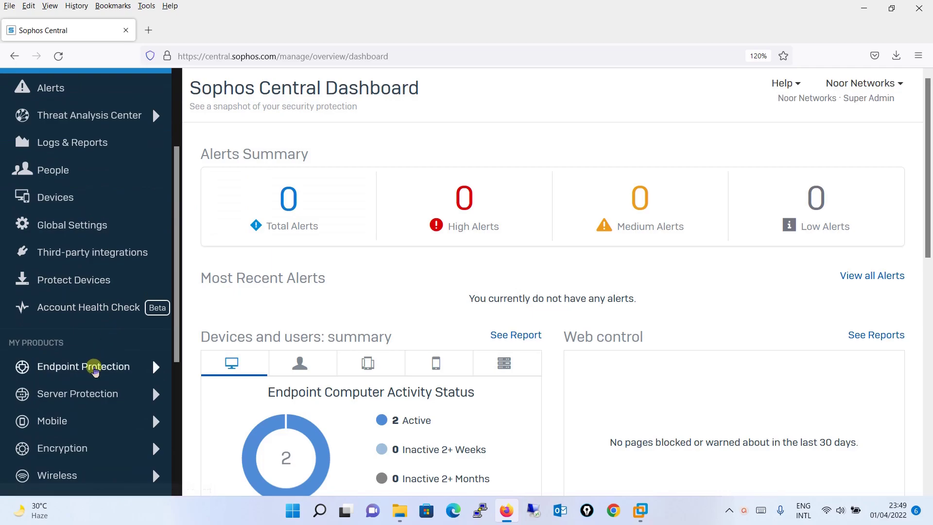
{"action": "left_click", "coordinate": [92, 367]}
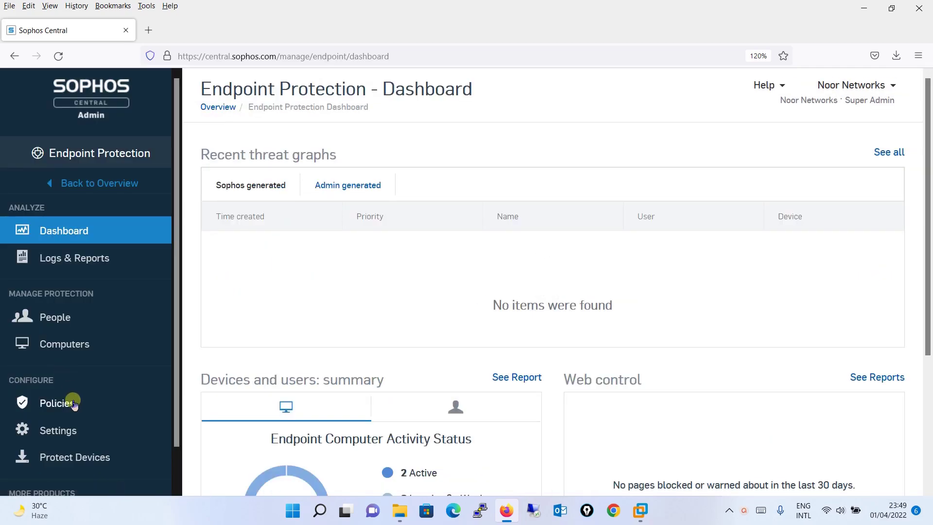
{"action": "left_click", "coordinate": [73, 404]}
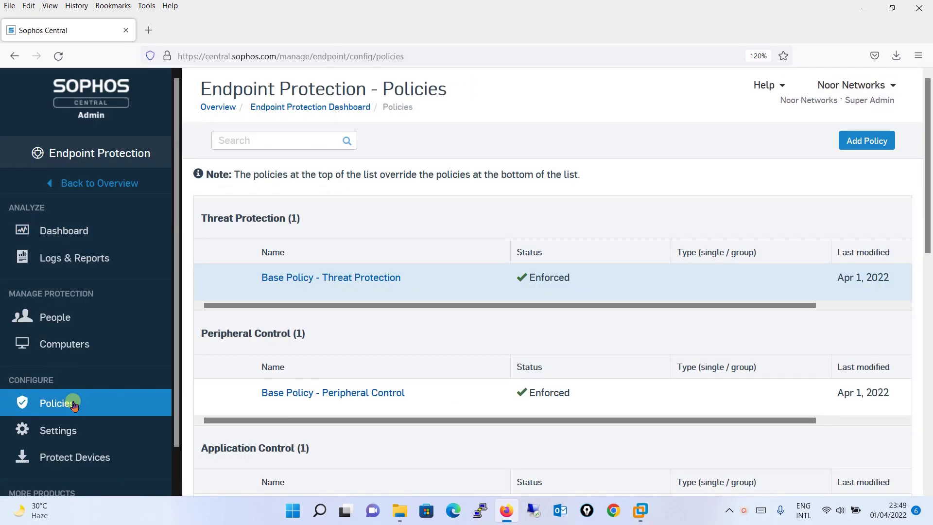
{"action": "left_click", "coordinate": [361, 280]}
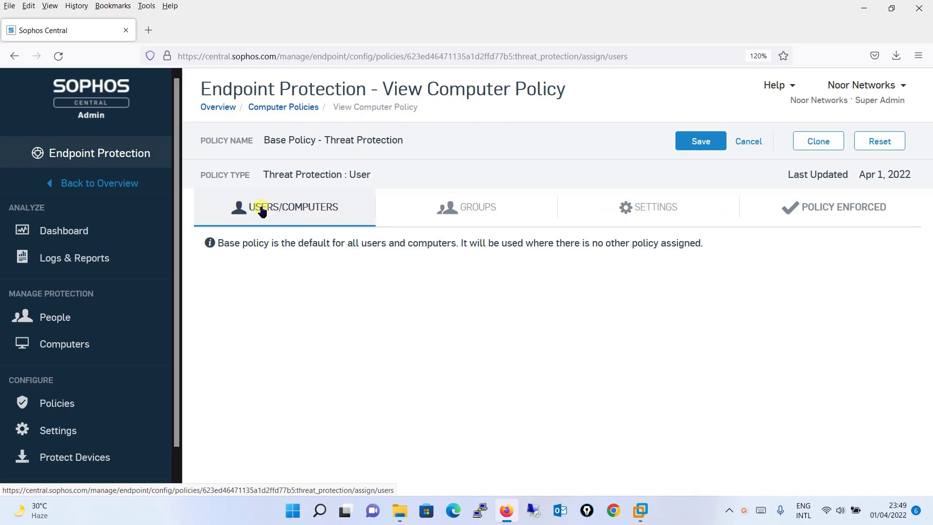
{"action": "left_click", "coordinate": [106, 403]}
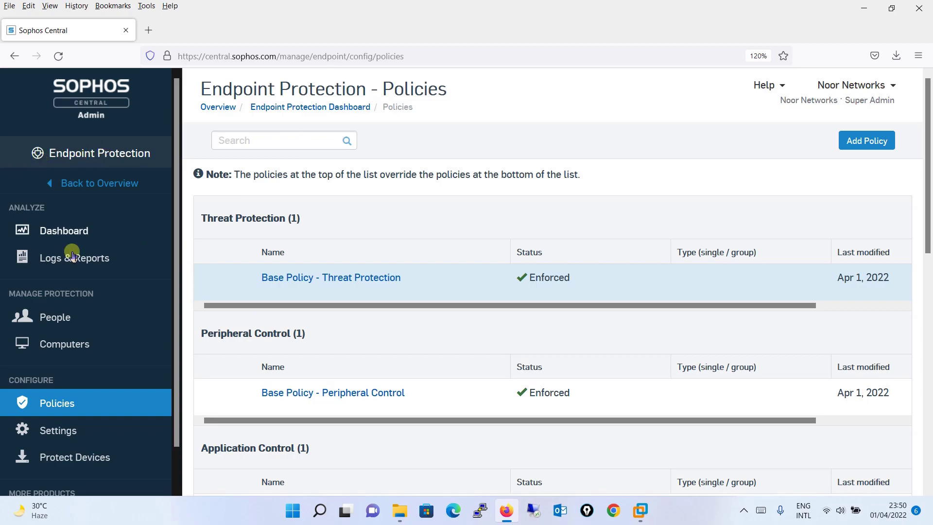
- Start a new people group in Endpoint Protection and name it Management
{"action": "left_click", "coordinate": [68, 321]}
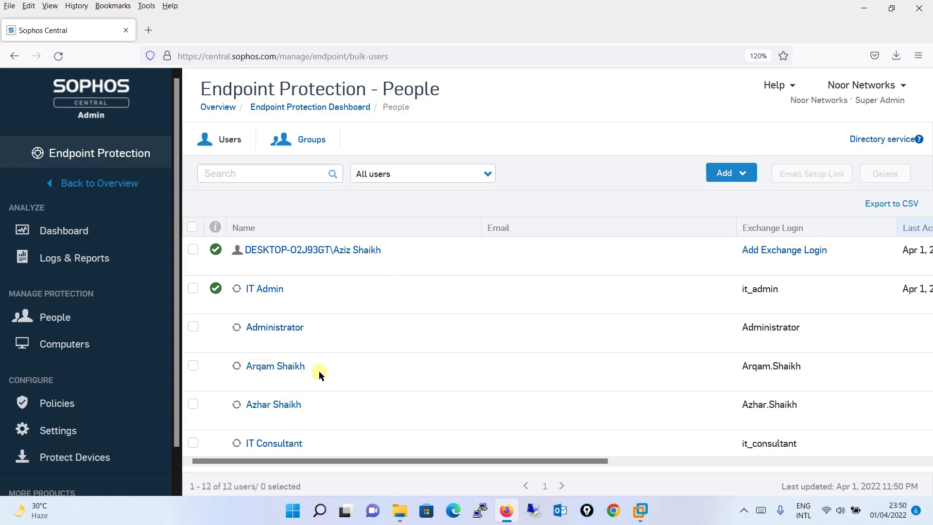
{"action": "left_click", "coordinate": [316, 145]}
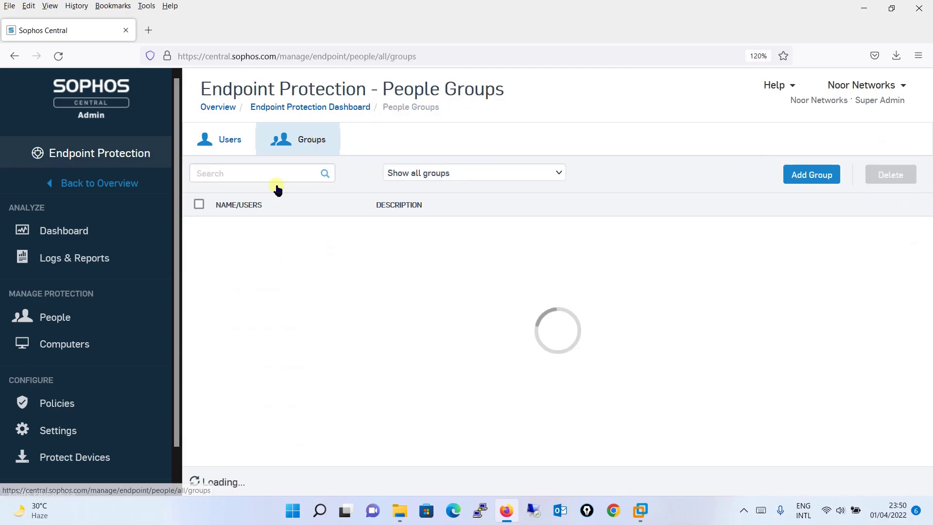
{"action": "left_click", "coordinate": [314, 141]}
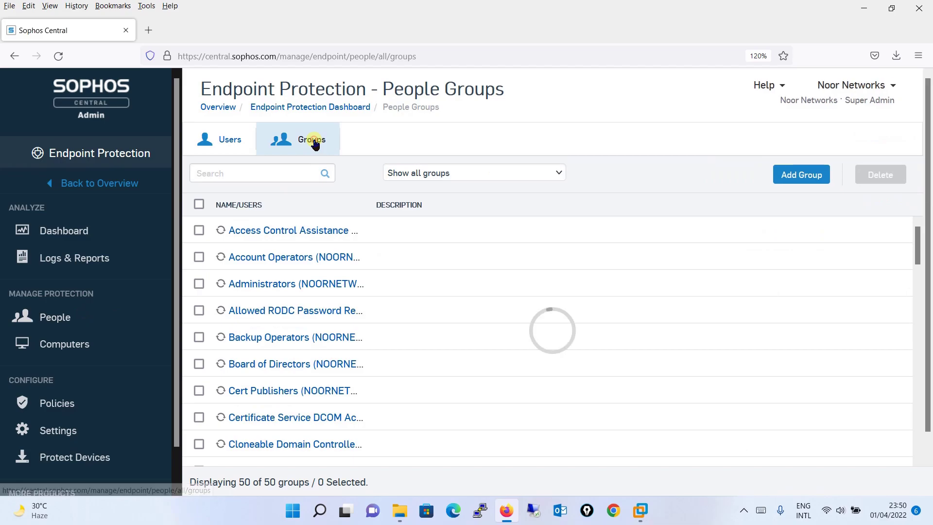
{"action": "left_click", "coordinate": [830, 173]}
{"action": "type", "text": "Management"}
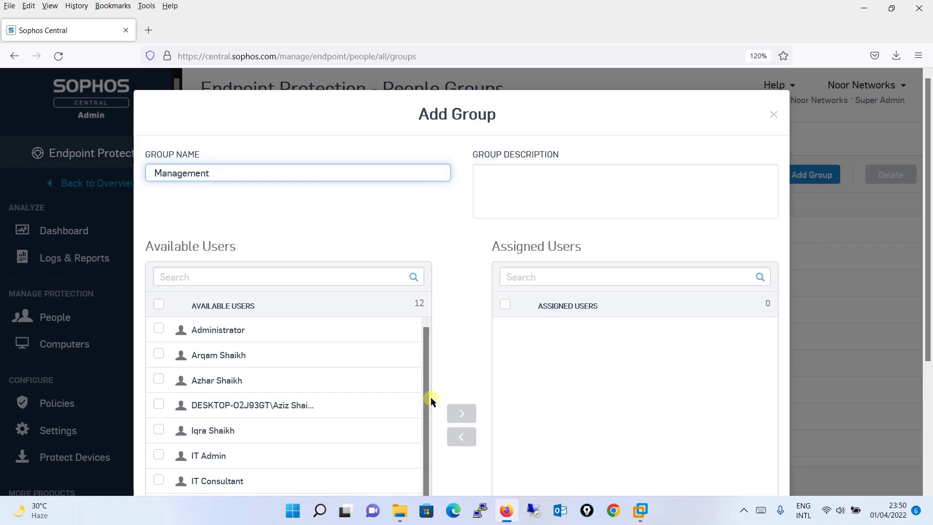
- Assign the two available users listed directly below Administrator to the Management group and save the group
{"action": "left_click_drag", "start_coordinate": [428, 393], "coordinate": [428, 441]}
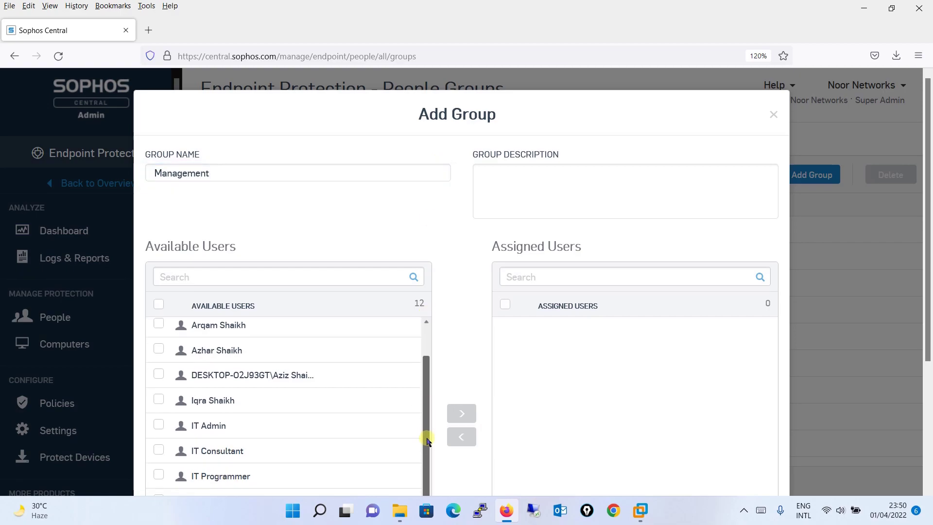
{"action": "left_click_drag", "start_coordinate": [928, 301], "coordinate": [928, 358]}
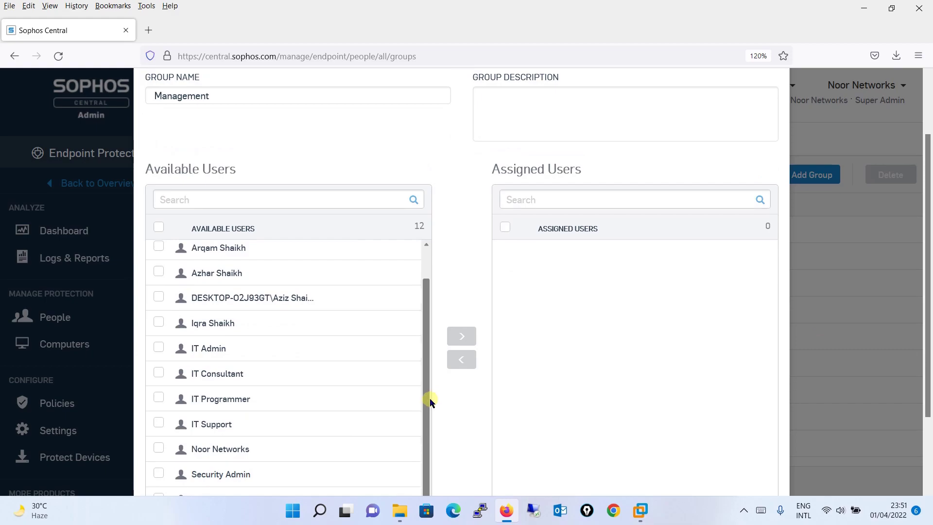
{"action": "left_click_drag", "start_coordinate": [430, 399], "coordinate": [416, 300]}
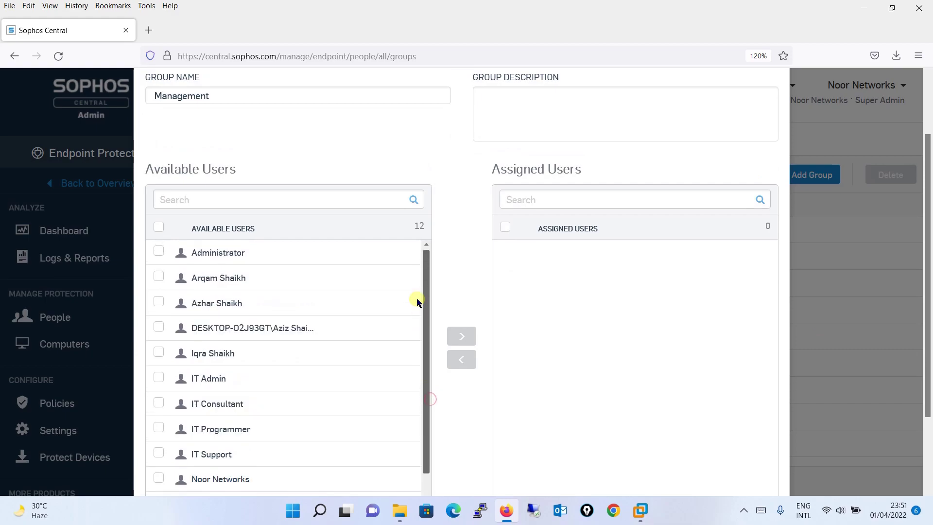
{"action": "left_click", "coordinate": [158, 278]}
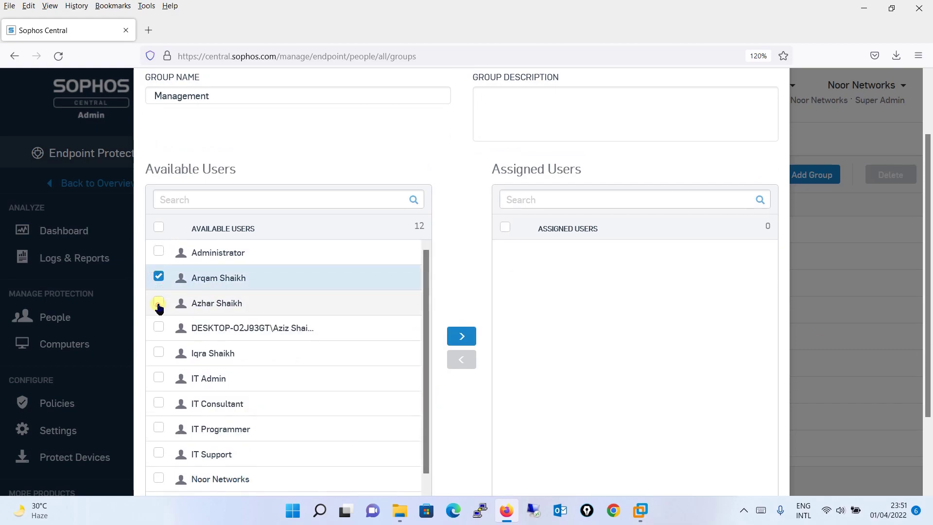
{"action": "left_click", "coordinate": [159, 304]}
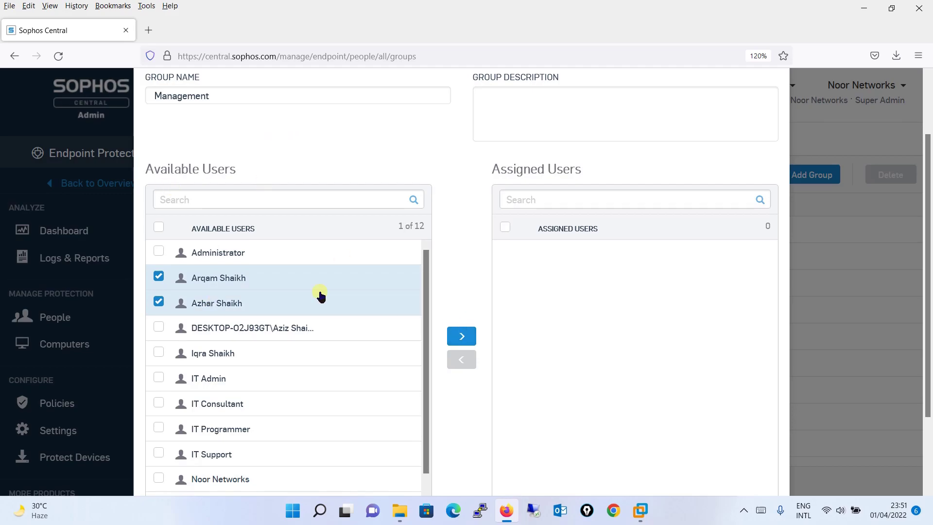
{"action": "left_click", "coordinate": [462, 335]}
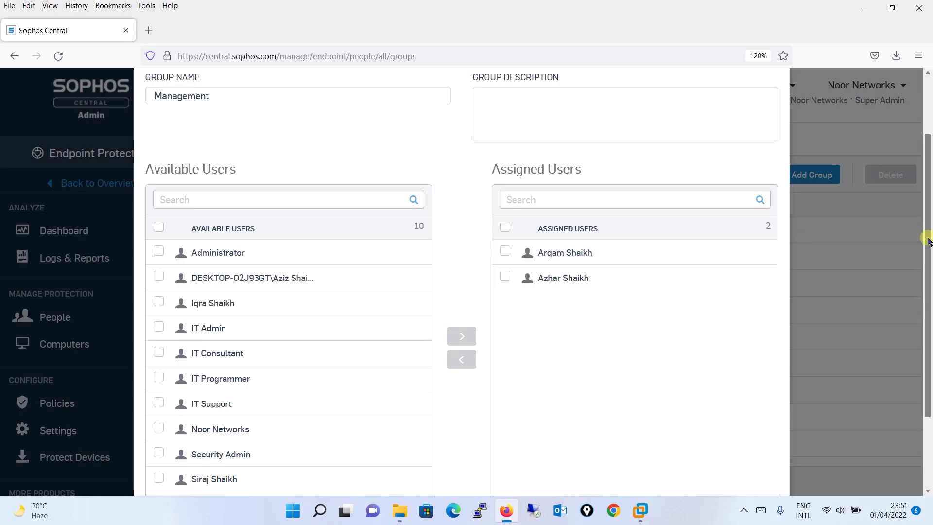
{"action": "scroll", "coordinate": [928, 241], "scroll_direction": "down", "scroll_amount": 2}
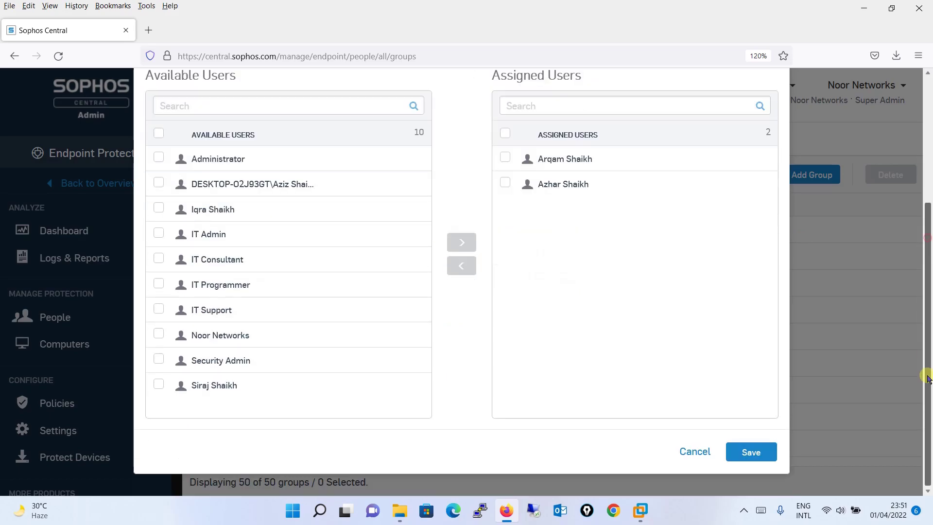
{"action": "left_click", "coordinate": [742, 452]}
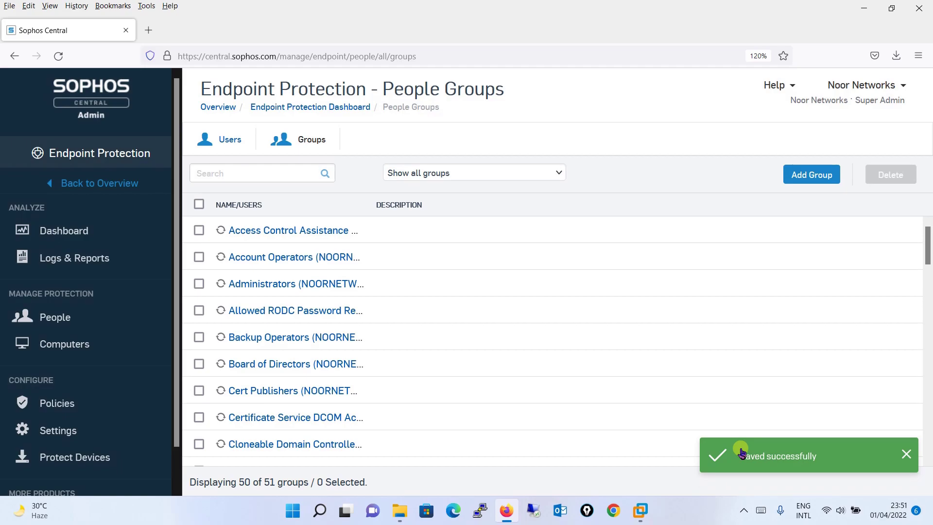
- Start a new top level computer group in Endpoint Protection and name it LAB-PC's
{"action": "left_click", "coordinate": [54, 344]}
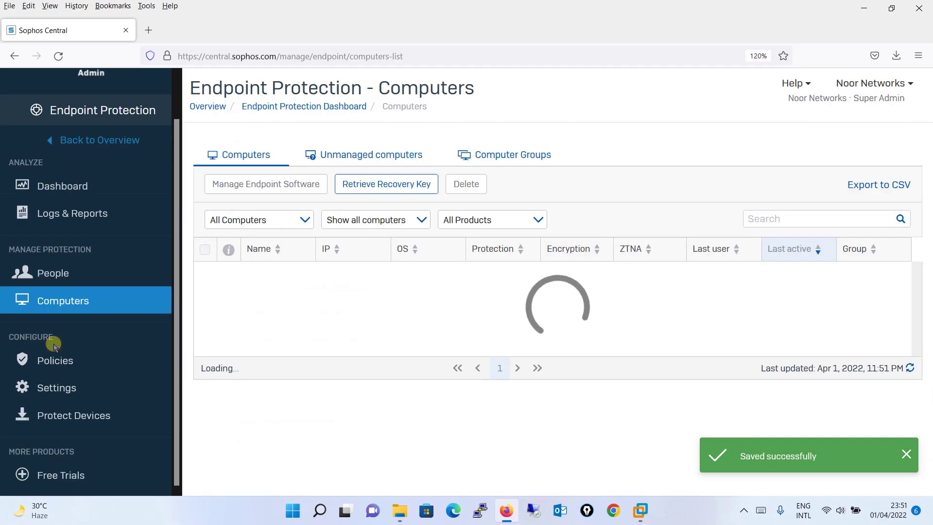
{"action": "left_click", "coordinate": [519, 155]}
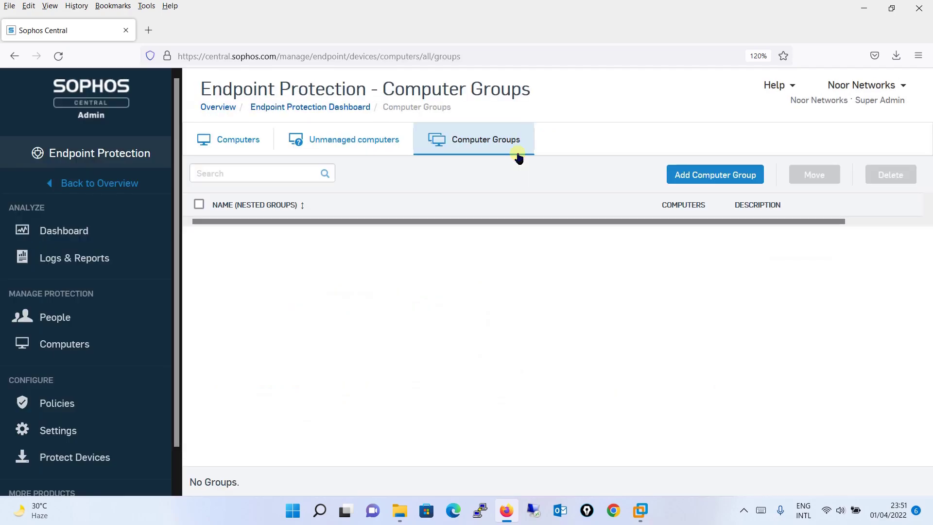
{"action": "left_click", "coordinate": [732, 175]}
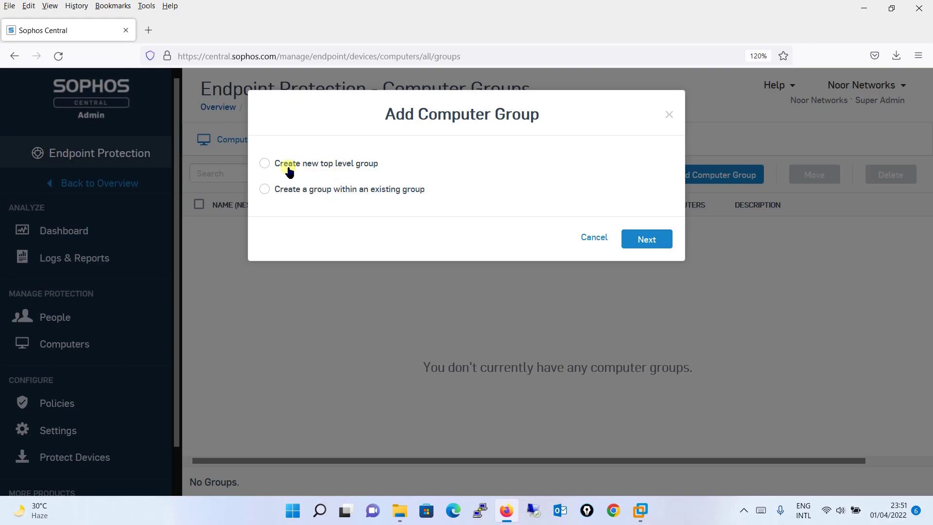
{"action": "left_click", "coordinate": [266, 164]}
{"action": "left_click", "coordinate": [639, 240]}
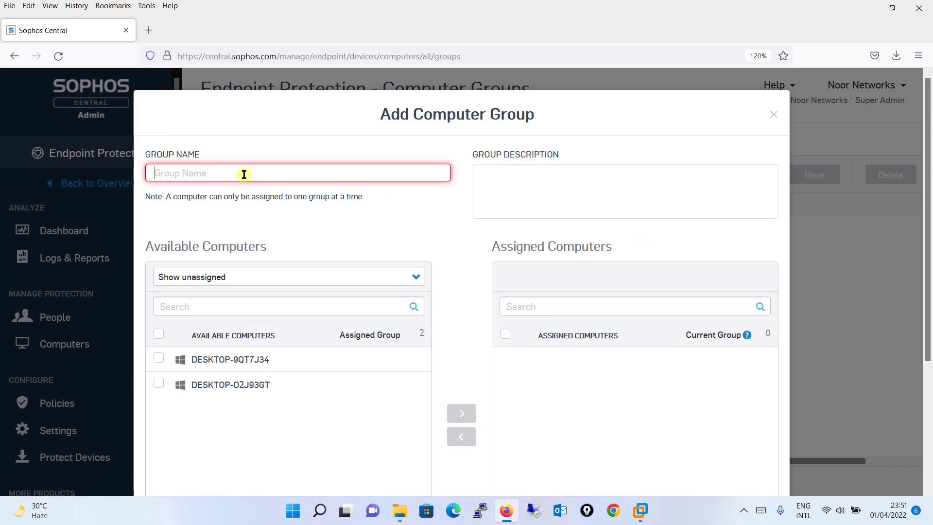
{"action": "left_click", "coordinate": [244, 174]}
{"action": "type", "text": "LAB-PC's"}
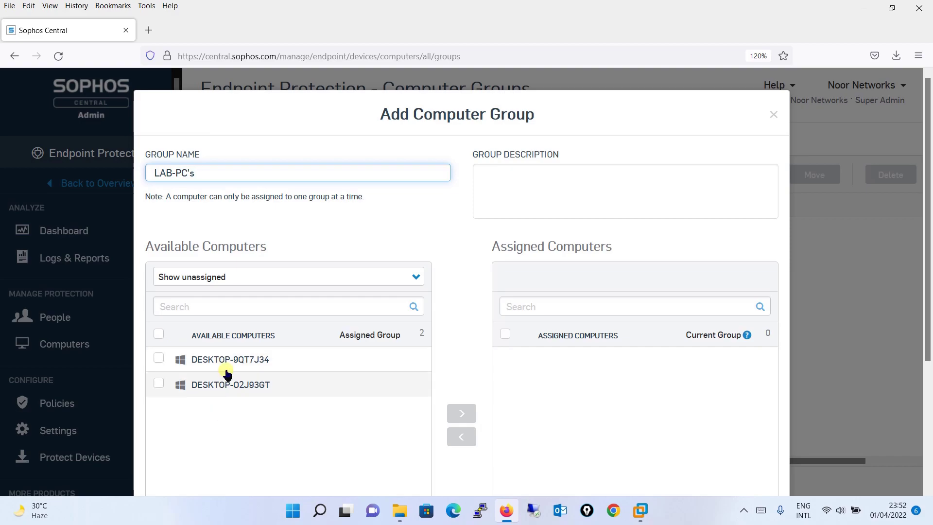
- Assign all available computers, DESKTOP-9QT7J34 and DESKTOP-O2J93GT, to the LAB-PC's group and save the group
{"action": "left_click", "coordinate": [159, 334]}
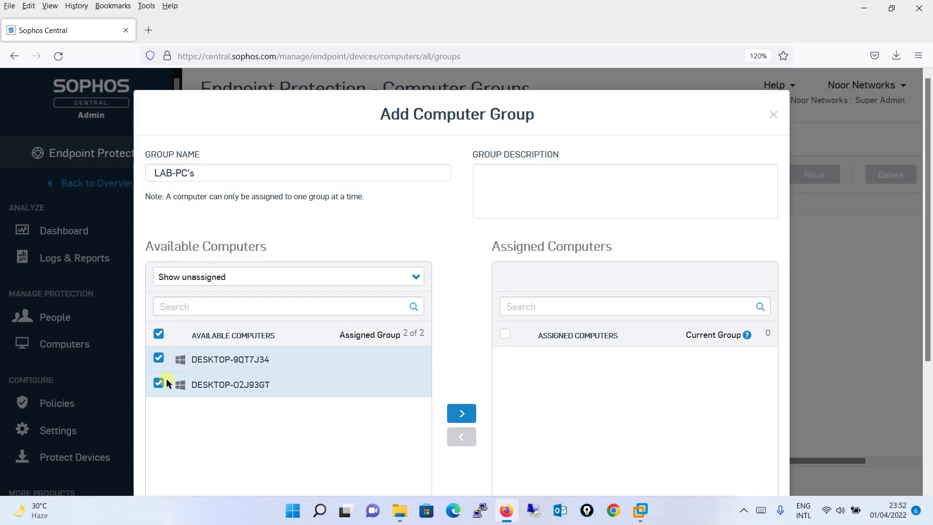
{"action": "left_click", "coordinate": [466, 415]}
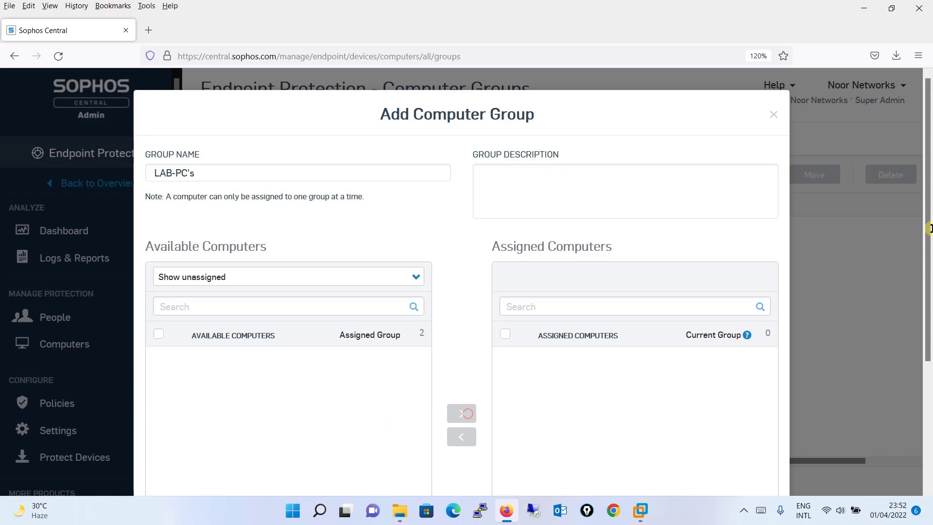
{"action": "scroll", "coordinate": [927, 260], "scroll_direction": "down", "scroll_amount": 5}
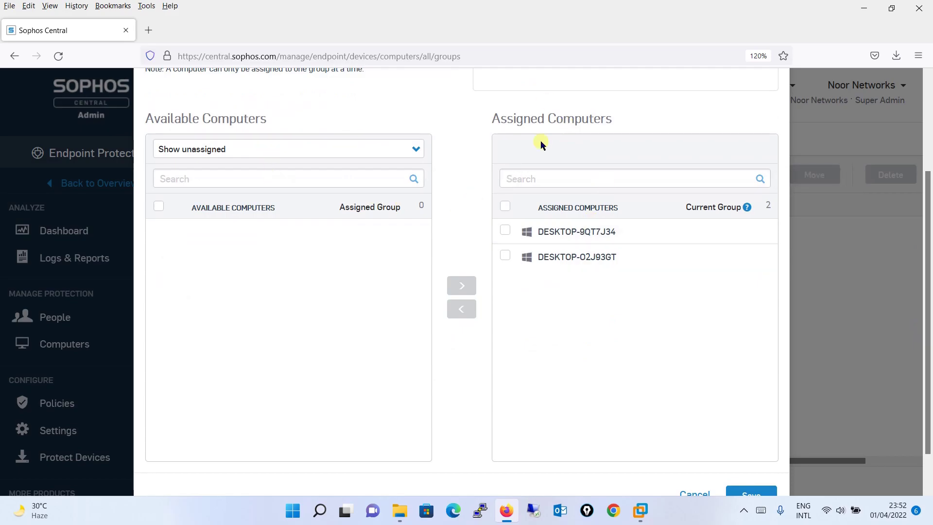
{"action": "left_click_drag", "start_coordinate": [928, 251], "coordinate": [889, 282]}
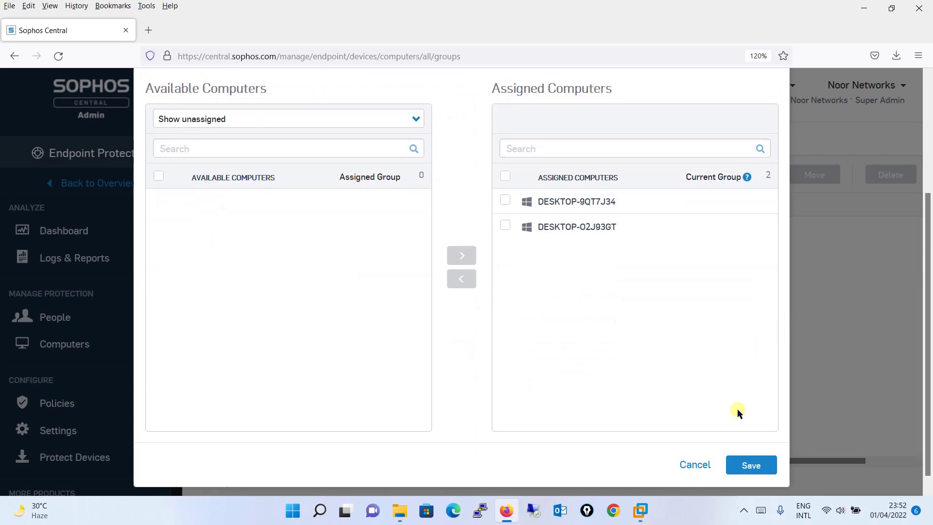
{"action": "left_click", "coordinate": [737, 464]}
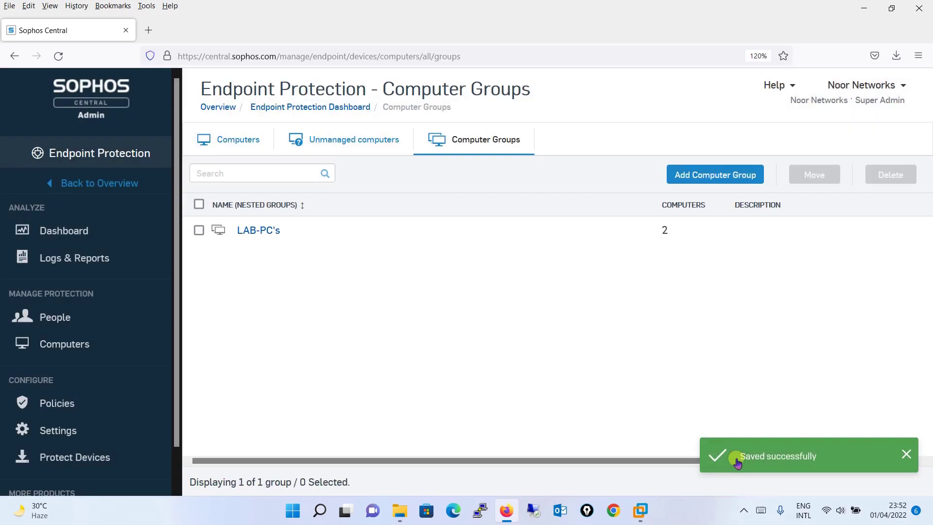
- Open the LAB-PC's computer group to check its members, and go back to the Sophos Central overview
{"action": "left_click", "coordinate": [273, 232]}
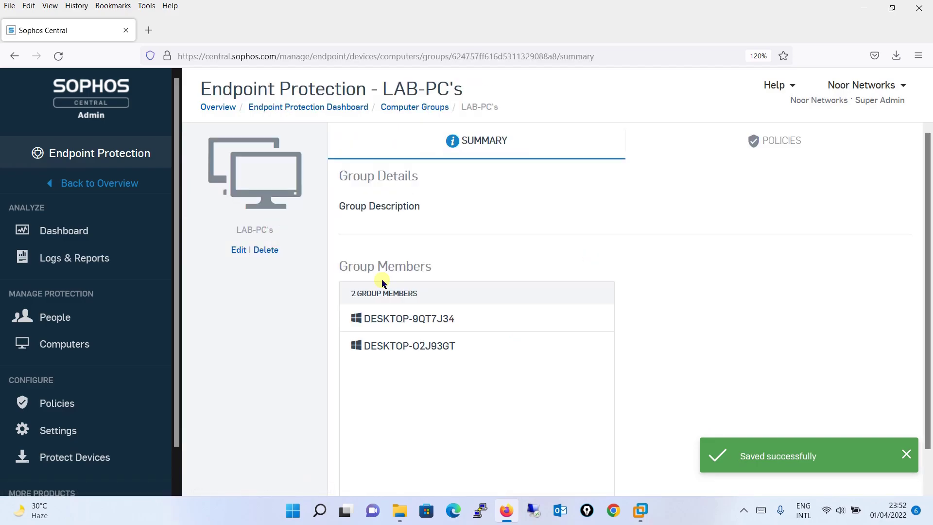
{"action": "left_click", "coordinate": [88, 182]}
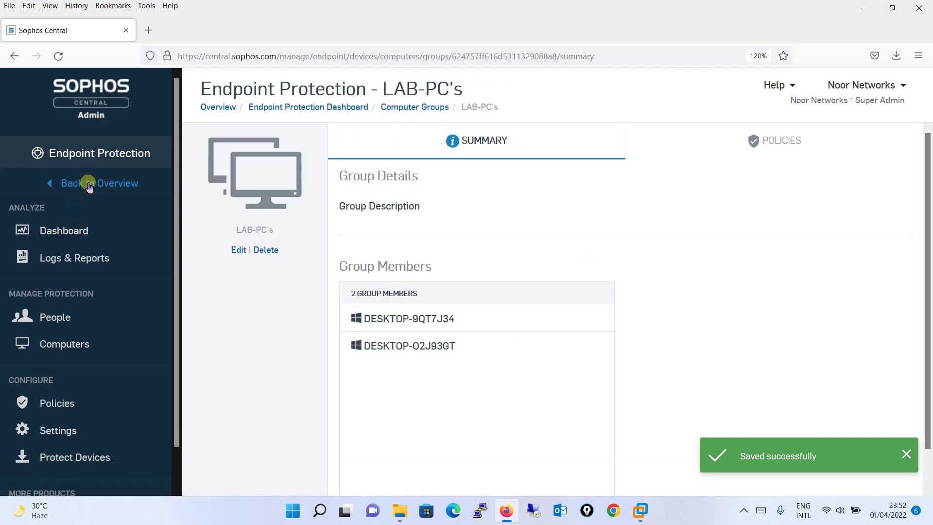